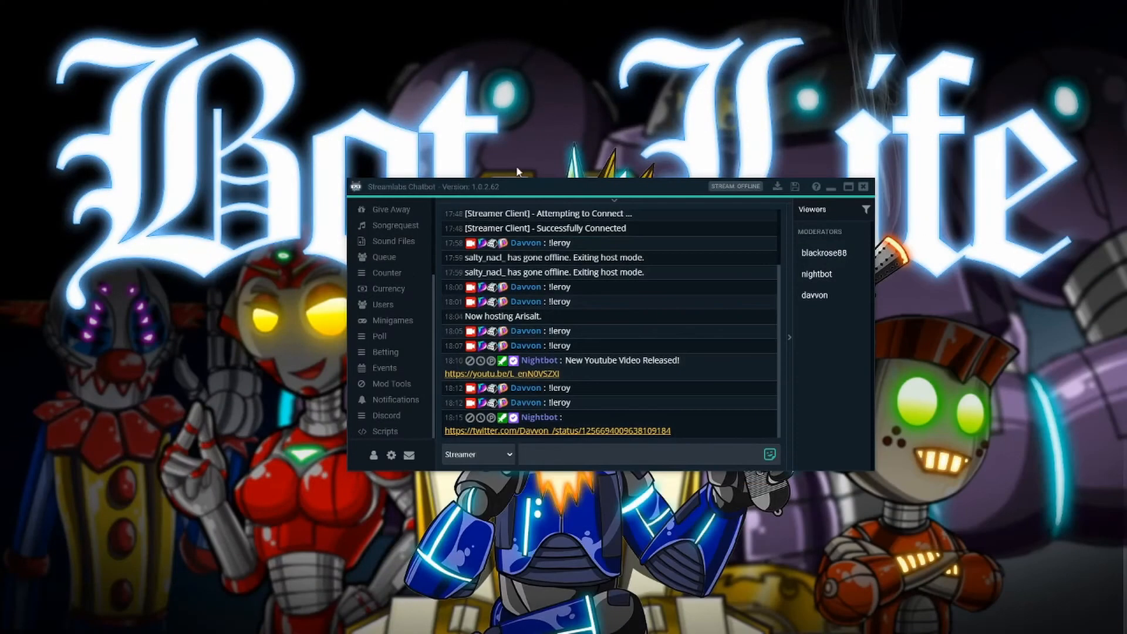
- Check the Twitch Bot and Twitch Streamer account connections, and close the Connections window
scroll(394, 241, "up", 3)
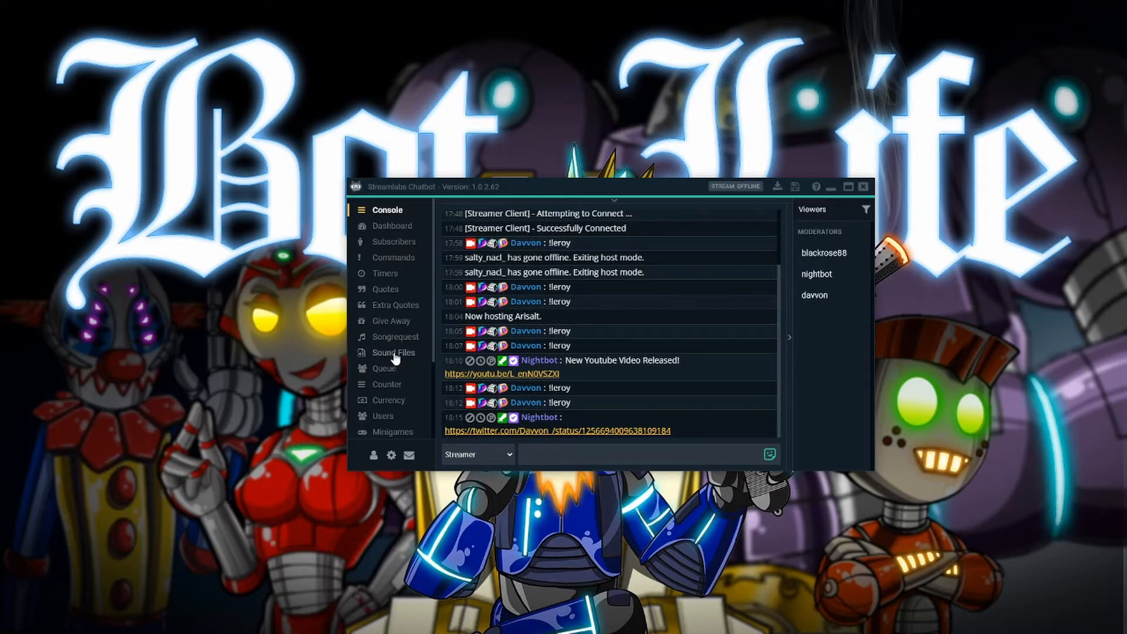
left_click(374, 456)
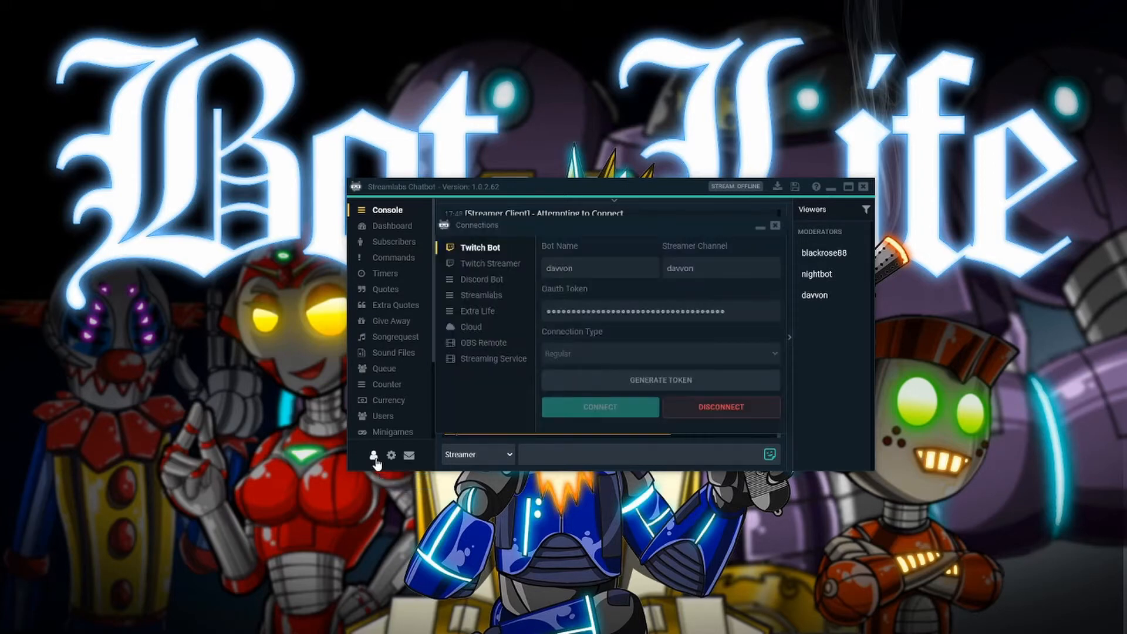
left_click(489, 266)
left_click(480, 247)
left_click(504, 265)
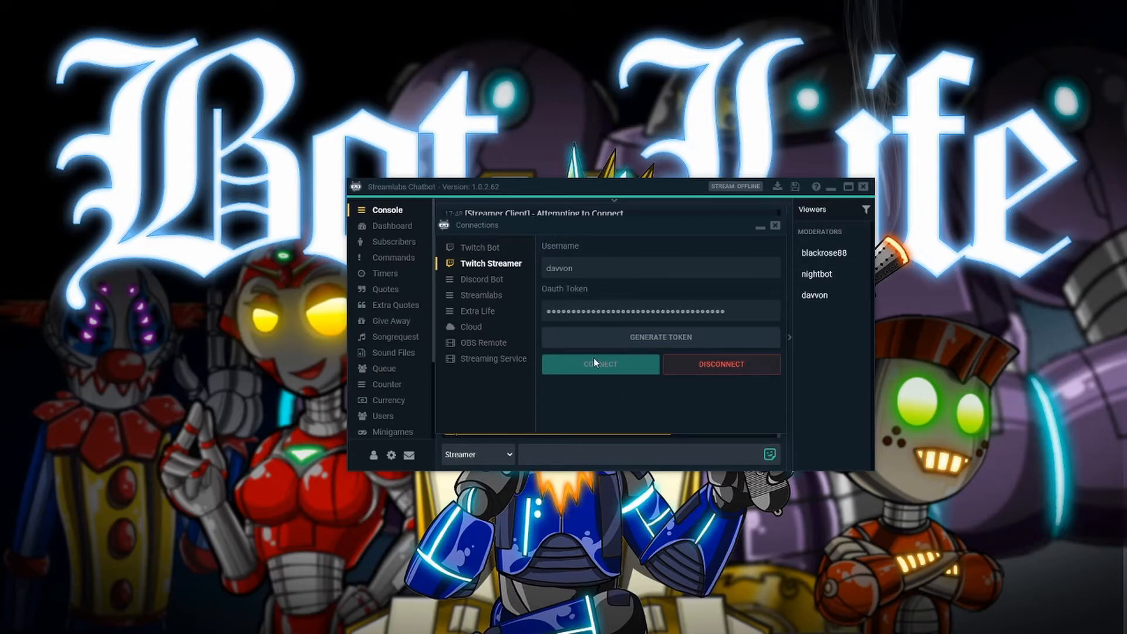
left_click(775, 227)
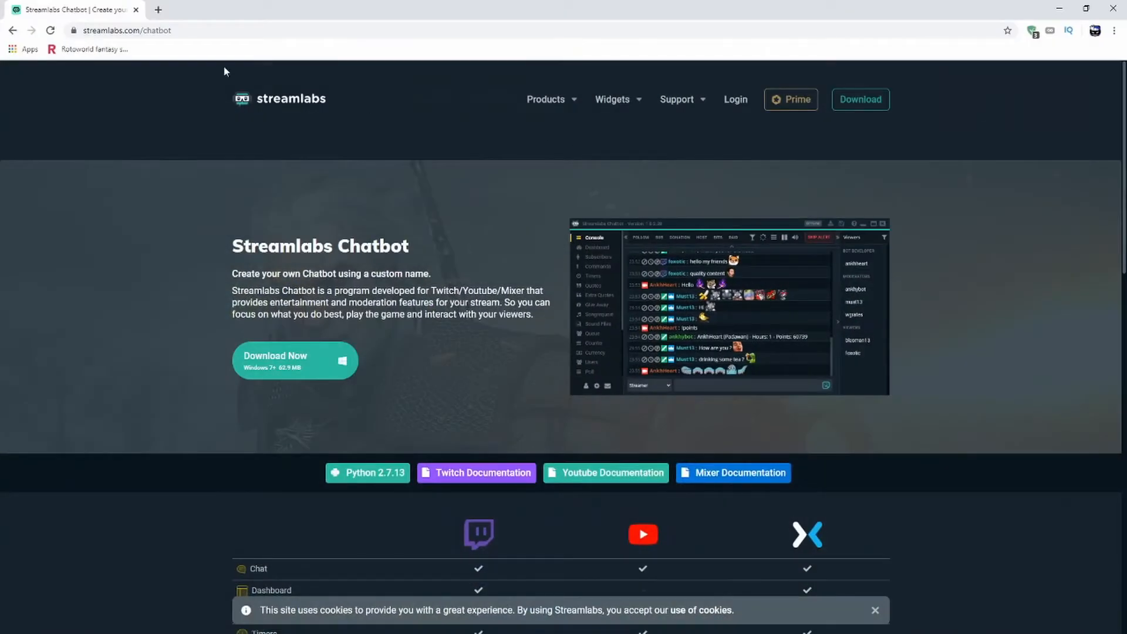
- Switch to the web browser and open YouTube
left_click(204, 28)
type("you")
key("Return")
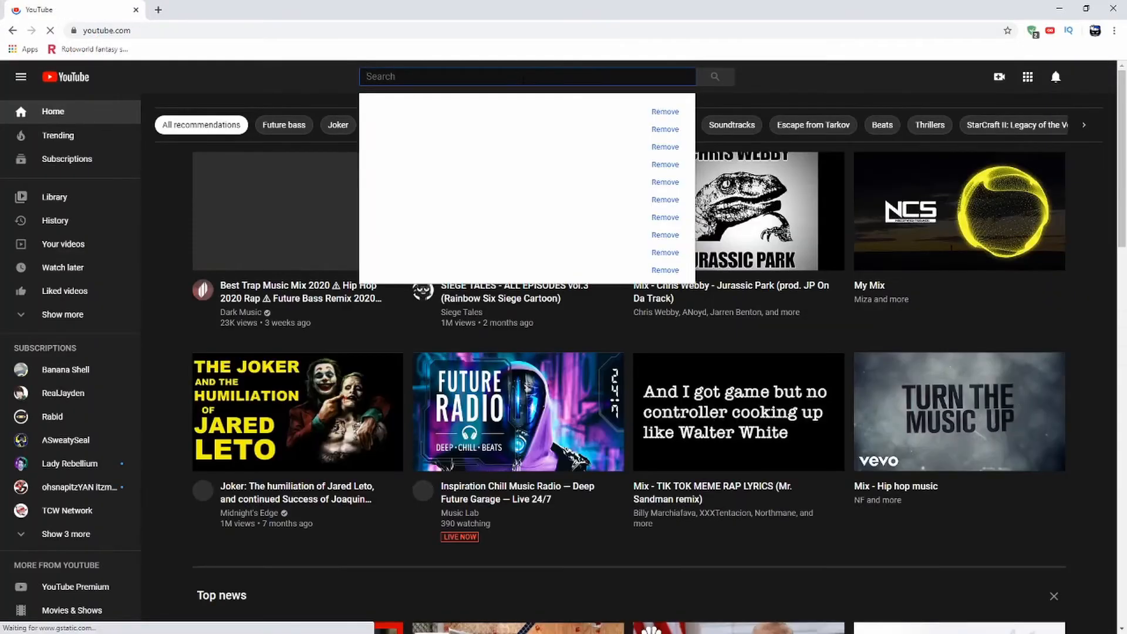
- Search YouTube for "leroy jenkins world of warcraft sounder"
type("lrr")
key("BackSpace")
key("BackSpace")
key("BackSpace")
type("leroy je")
key("Down")
key("Return")
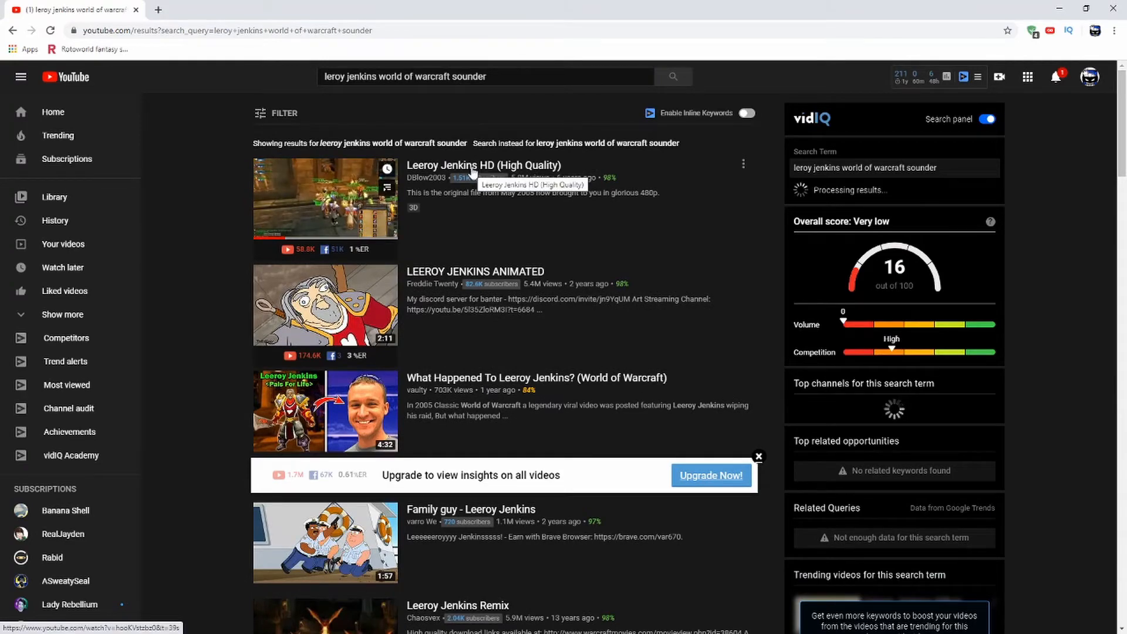
- Browse the search results, open the video "Leeroy Jenkins HD (High Quality)" and pause it
scroll(471, 176, "down", 7)
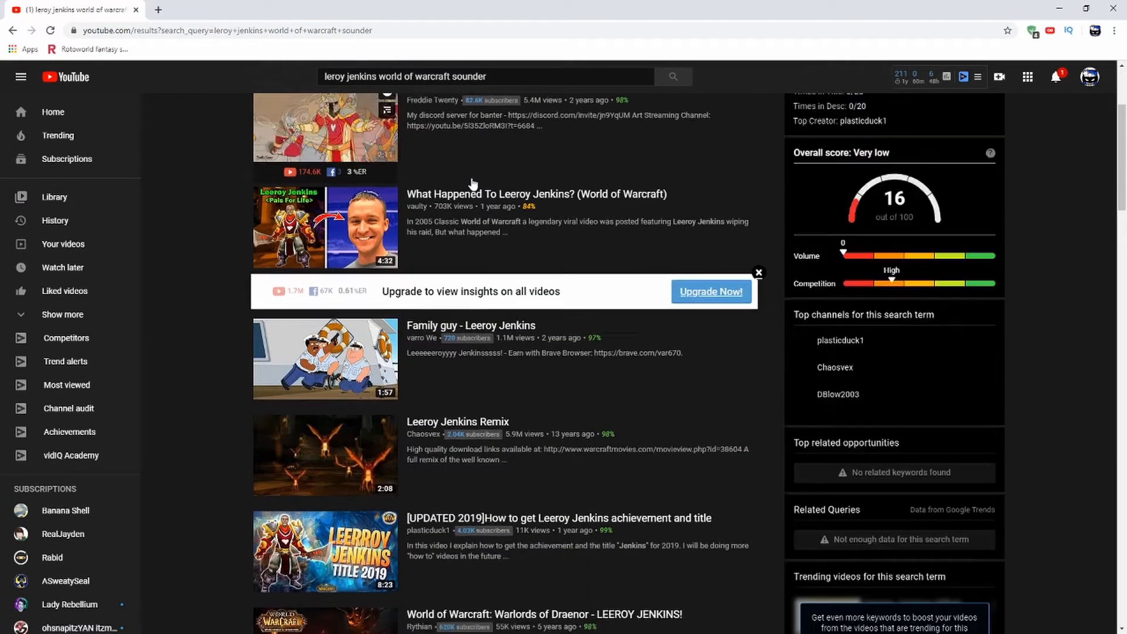
scroll(469, 349, "up", 7)
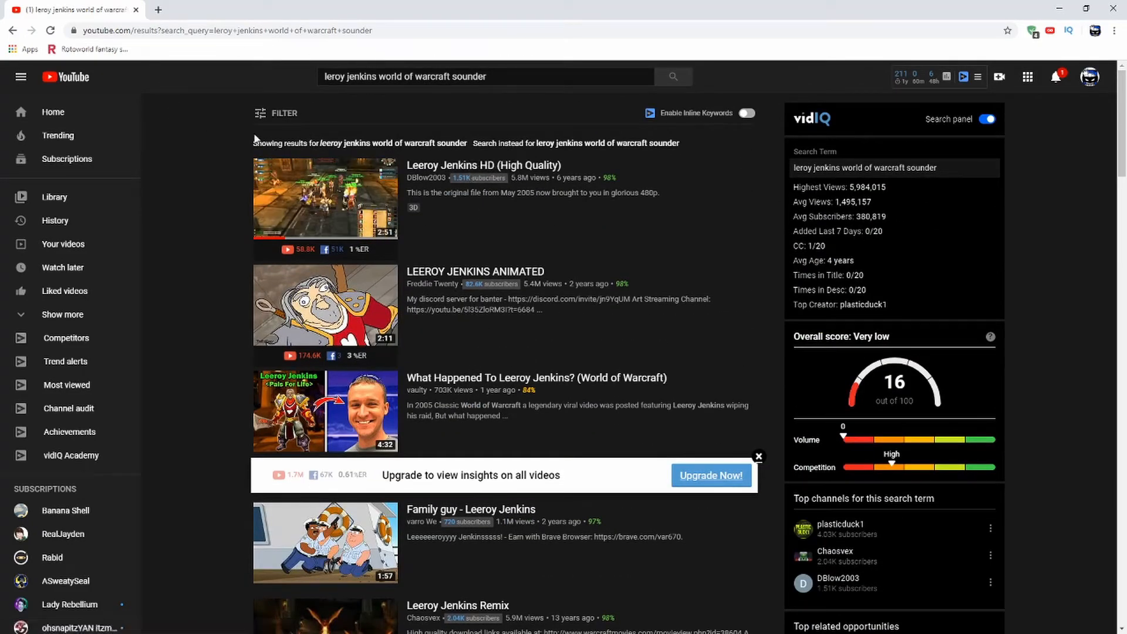
left_click(464, 166)
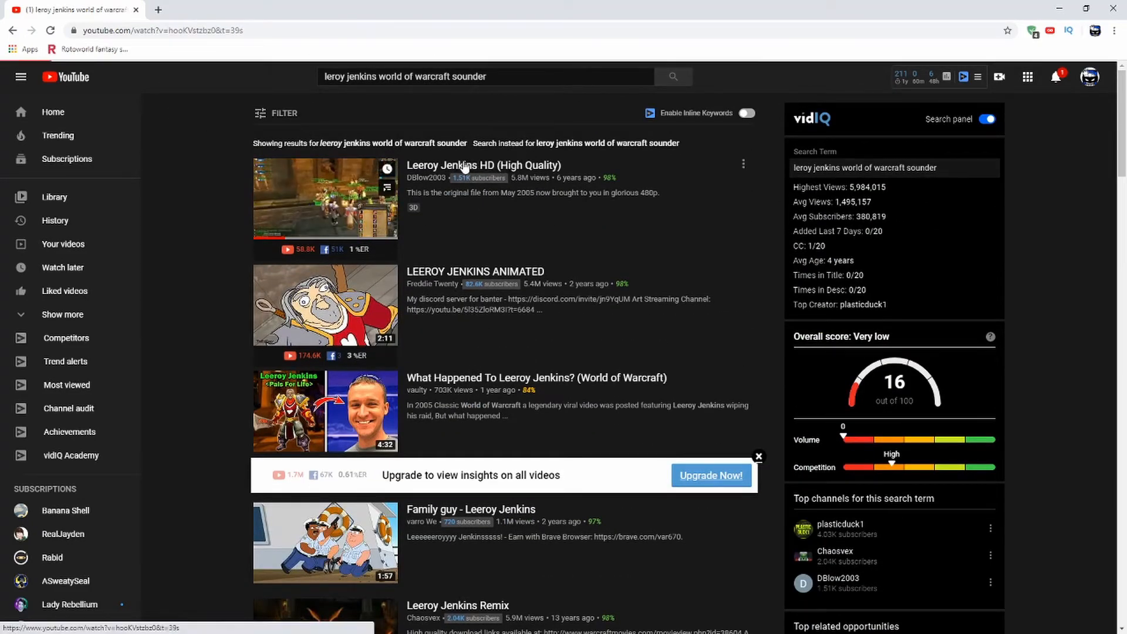
left_click(160, 542)
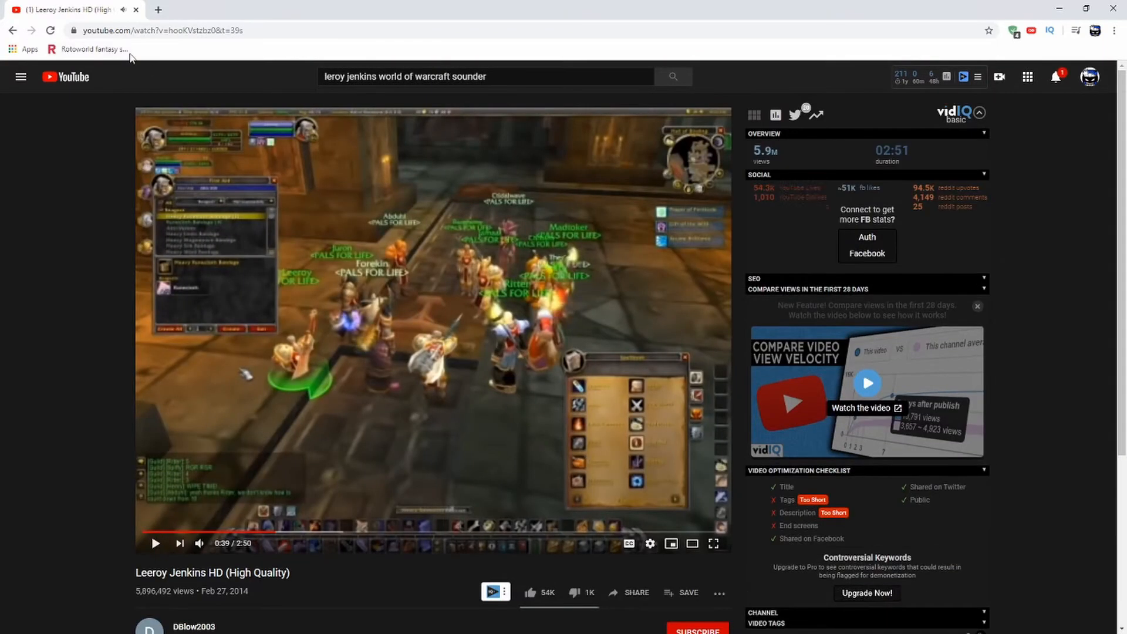
- Copy the Leeroy Jenkins video's web address and open a new browser tab
left_click(177, 30)
right_click(131, 29)
left_click(151, 93)
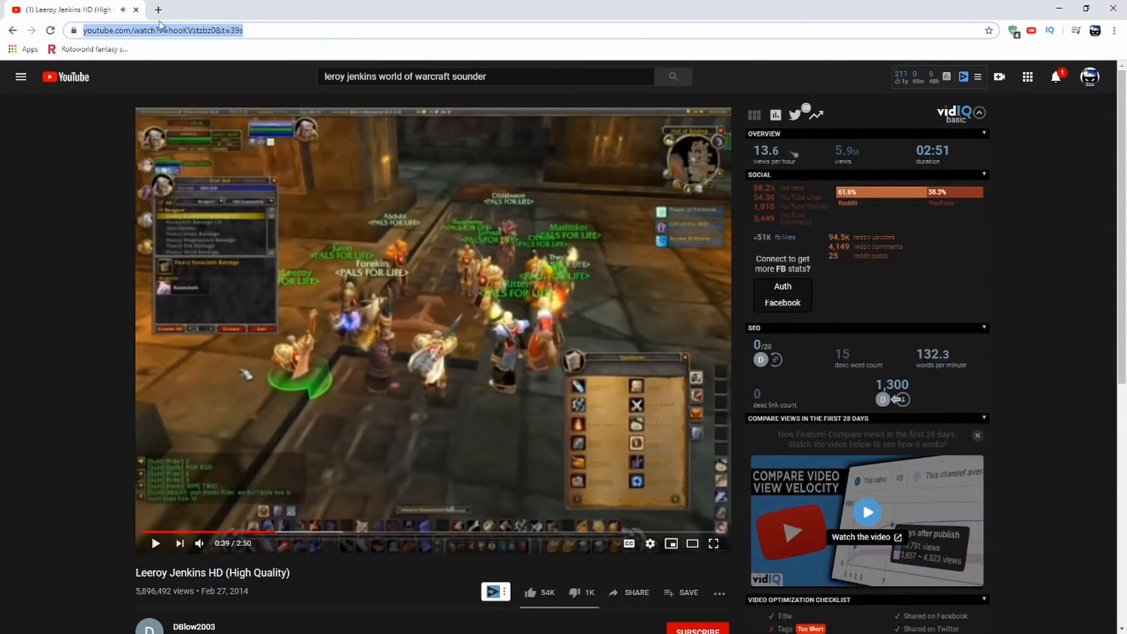
left_click(158, 9)
left_click(275, 10)
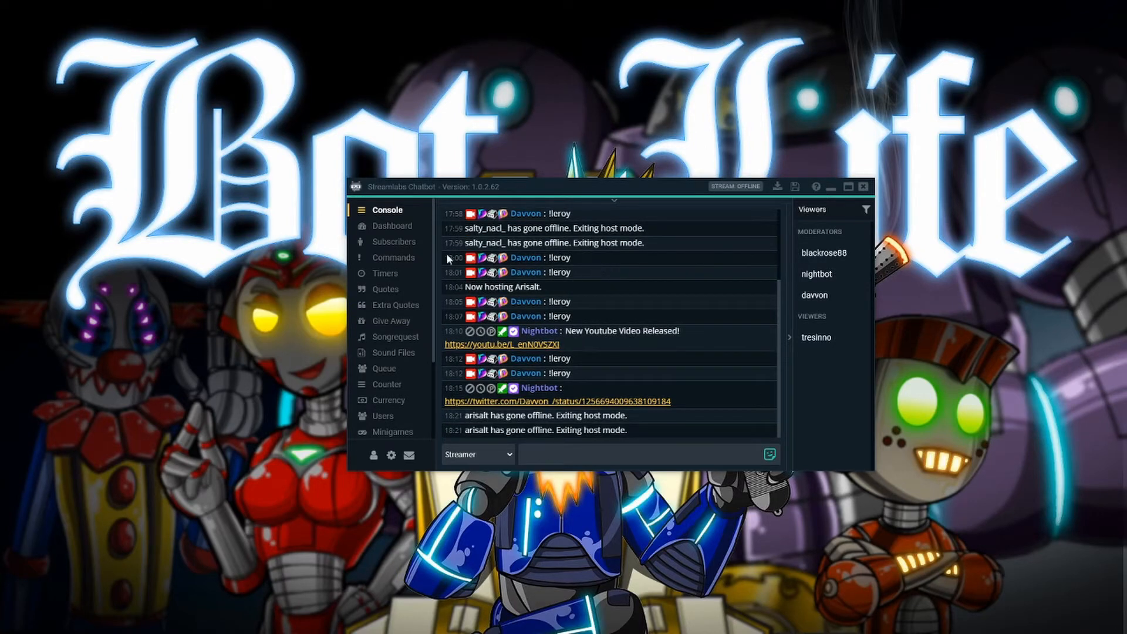
- Switch to Streamlabs Chatbot and look through the existing entries in Sound Files
scroll(393, 226, "down", 2)
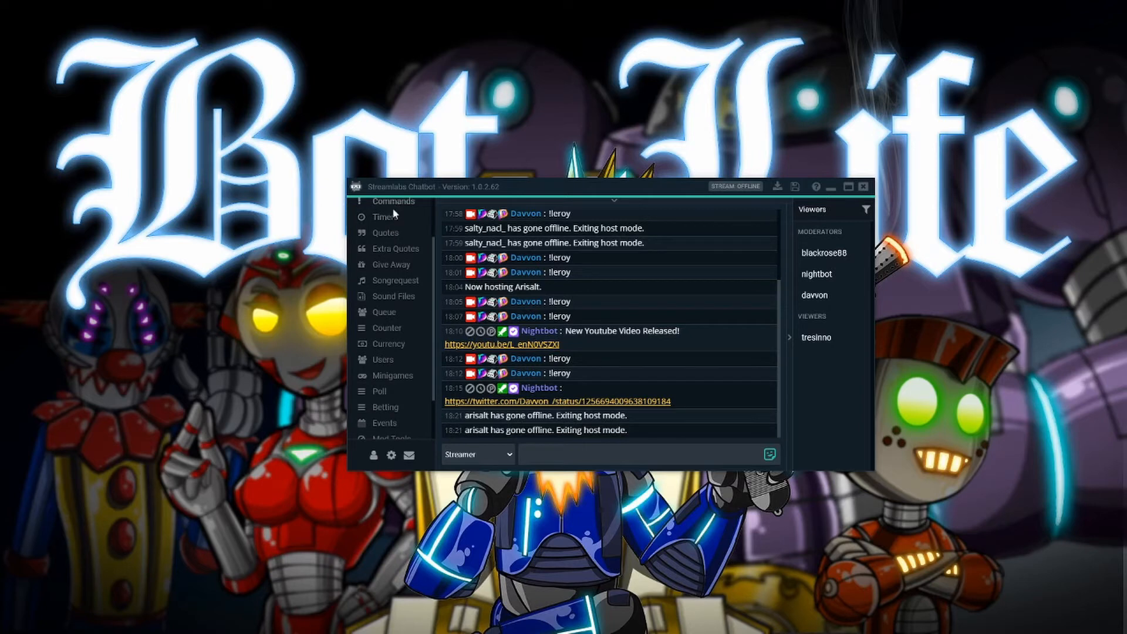
left_click(394, 296)
scroll(545, 282, "down", 1)
scroll(540, 278, "down", 4)
scroll(533, 285, "up", 3)
scroll(533, 288, "up", 5)
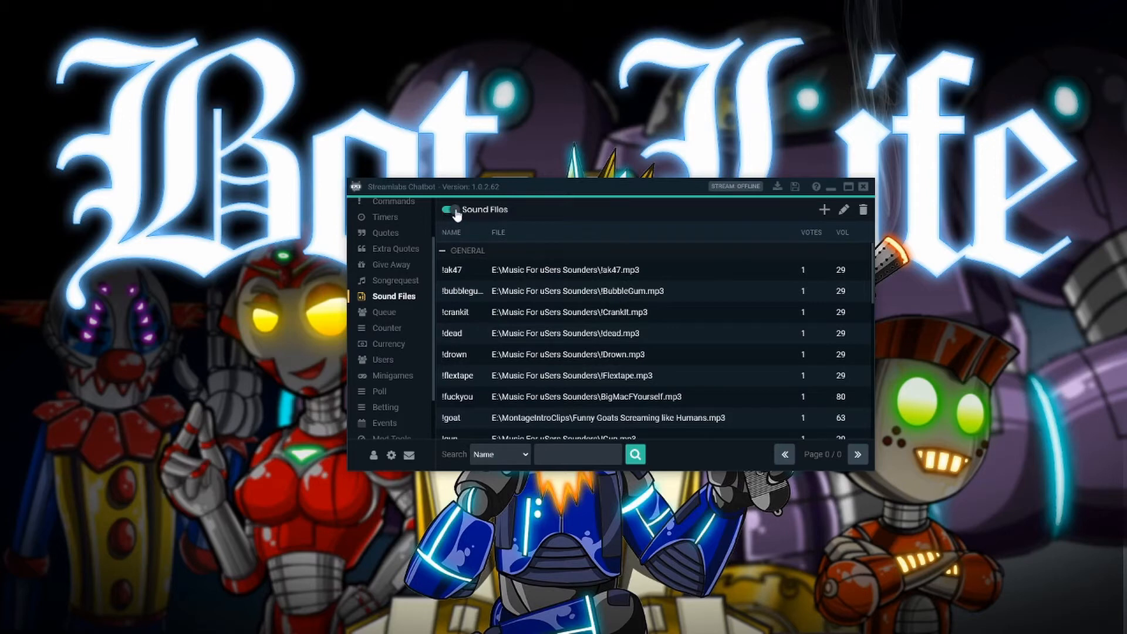
- Start a new sound file named !leroyjenkins with 0 votes, volume 30 and the GENERAL group
left_click(824, 211)
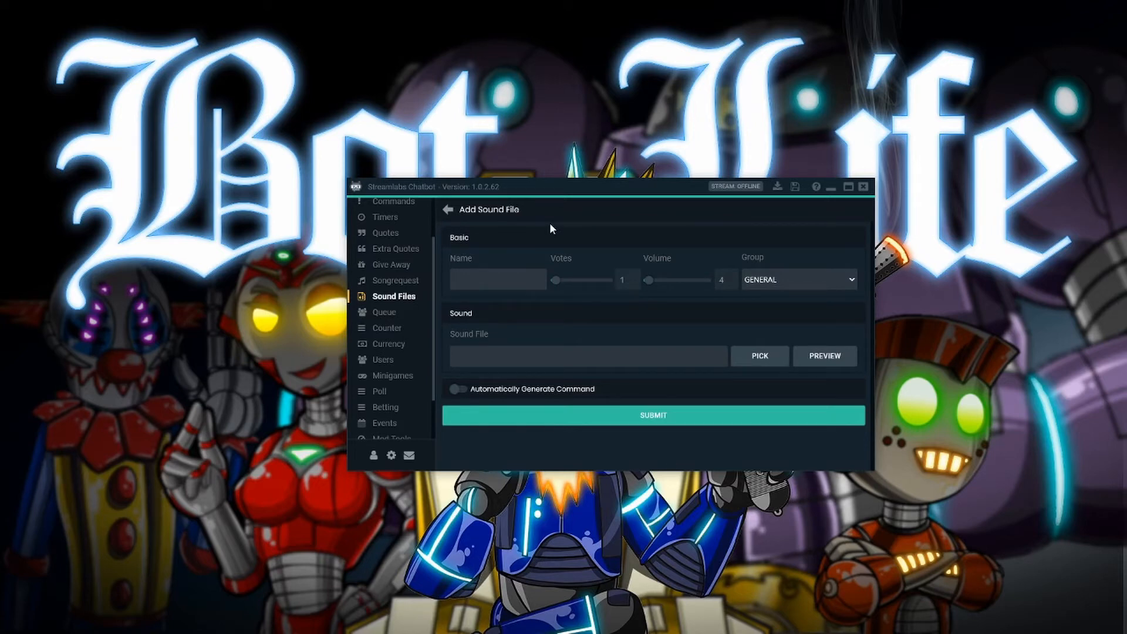
type("leroyjenkins")
left_click_drag(558, 281, 555, 281)
left_click_drag(651, 287, 660, 288)
left_click(851, 282)
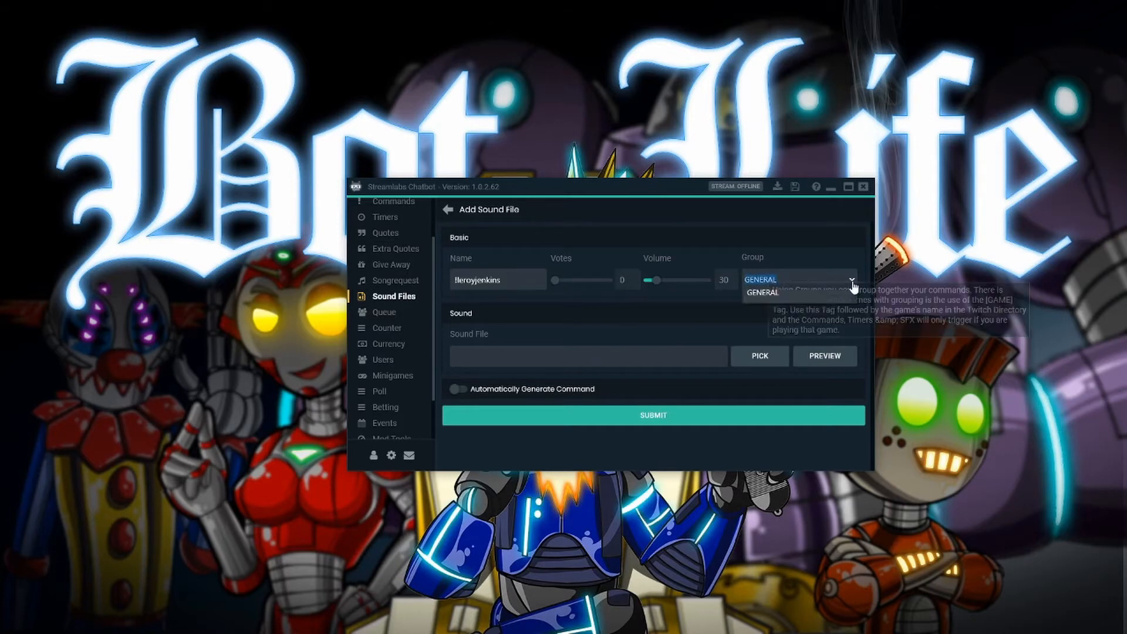
left_click(851, 283)
left_click(692, 259)
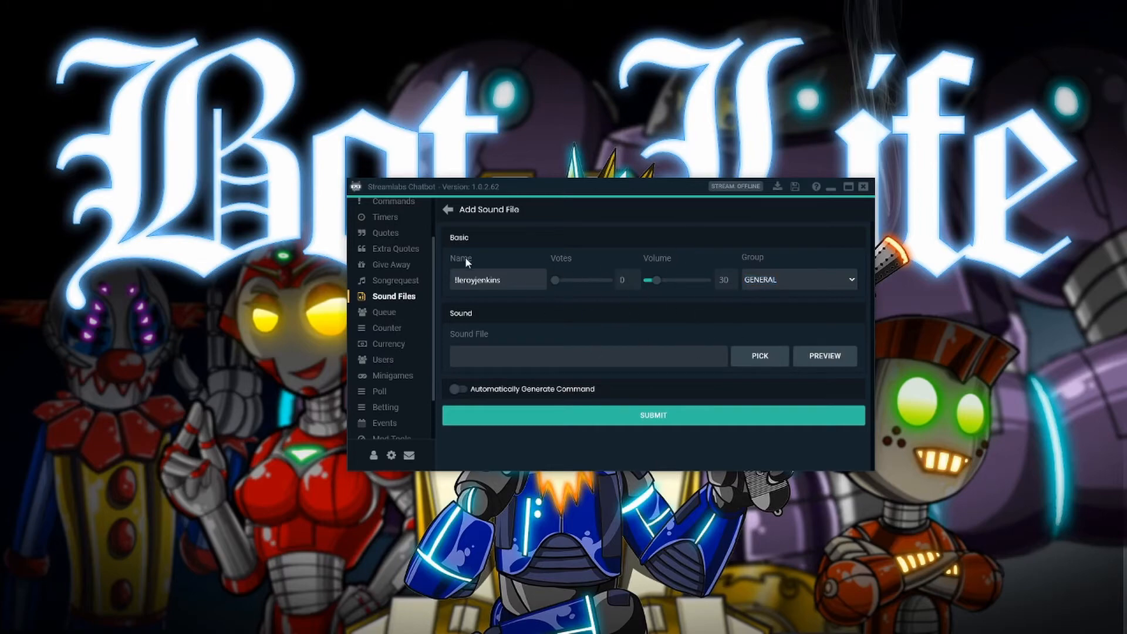
- Choose "Hi, I'm Paul.mp3" from the Music For uSers Sounders folder on drive E: as the sound file
left_click(764, 357)
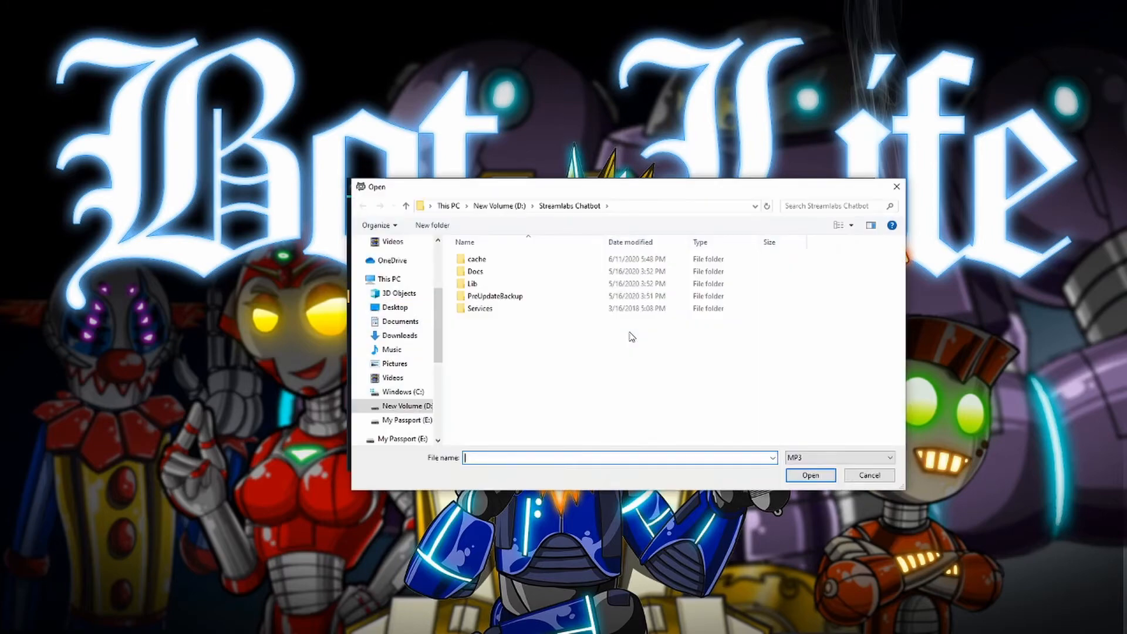
scroll(411, 299, "down", 3)
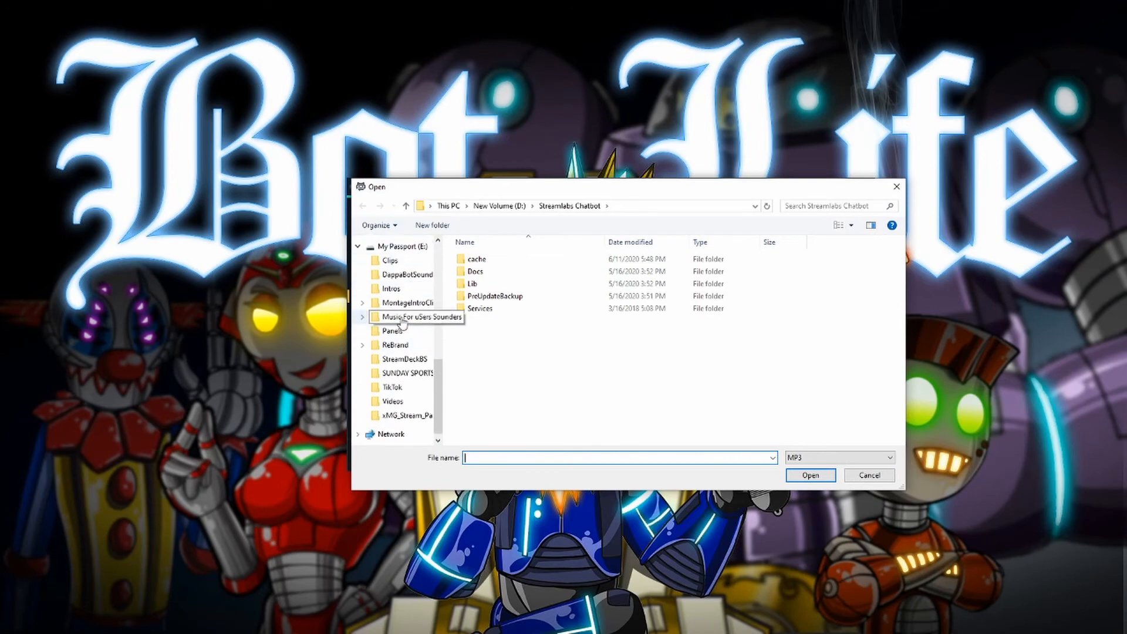
left_click(402, 318)
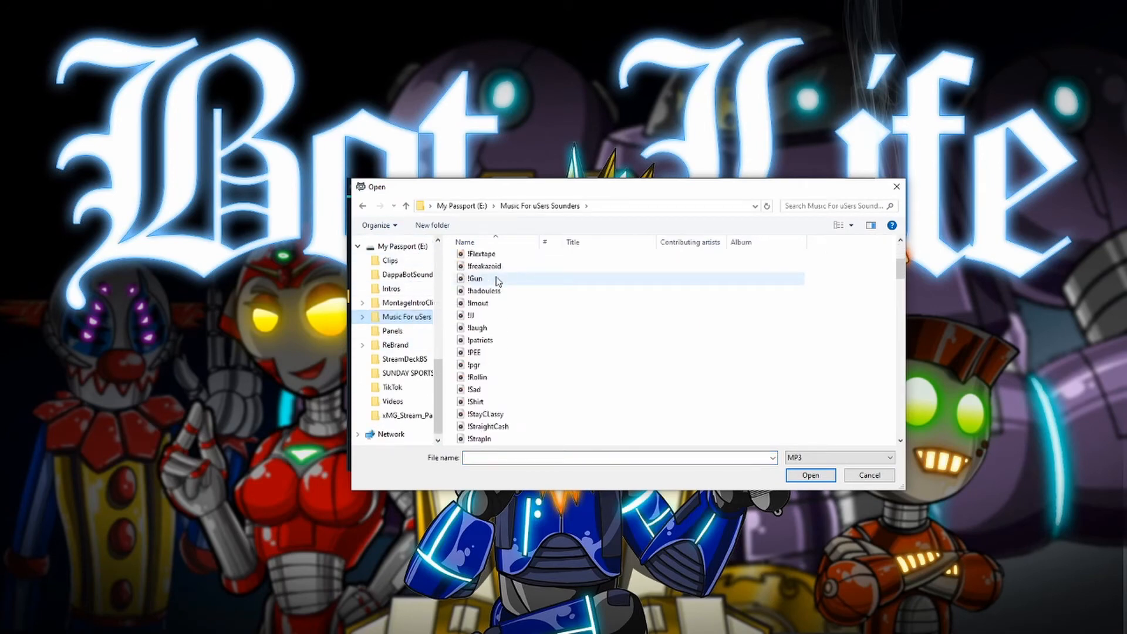
scroll(498, 281, "down", 15)
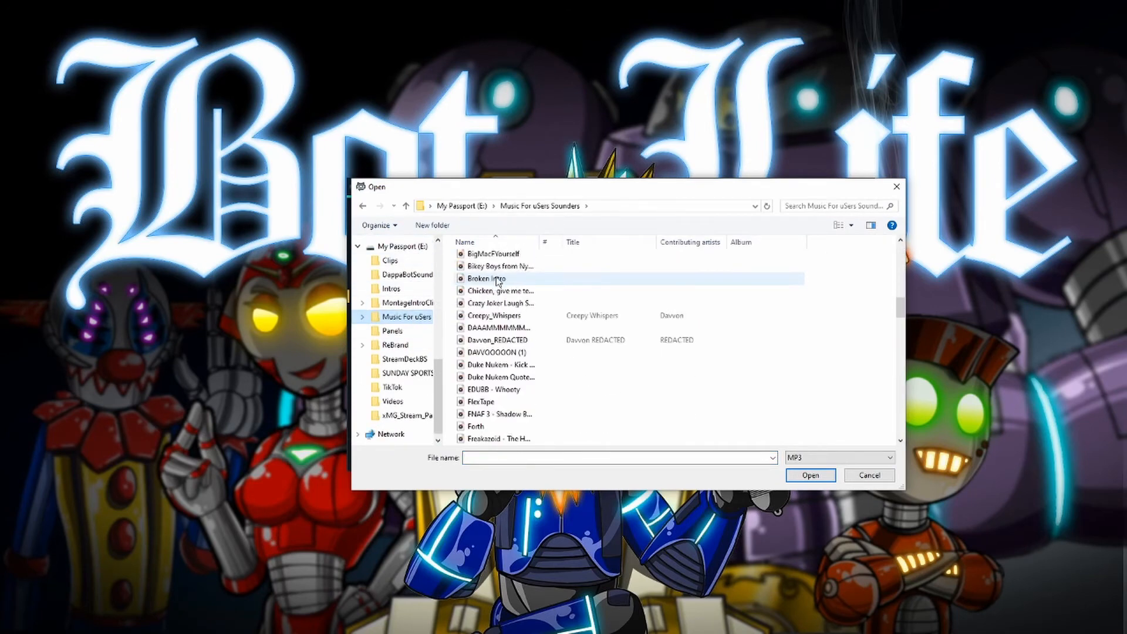
scroll(498, 281, "down", 10)
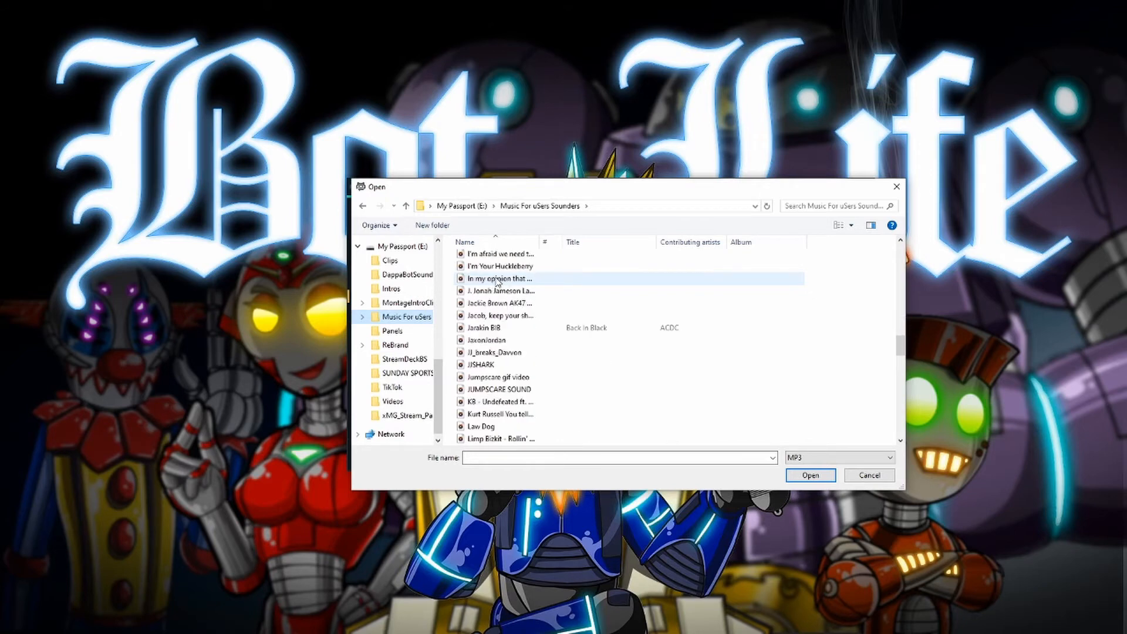
scroll(495, 281, "down", 1)
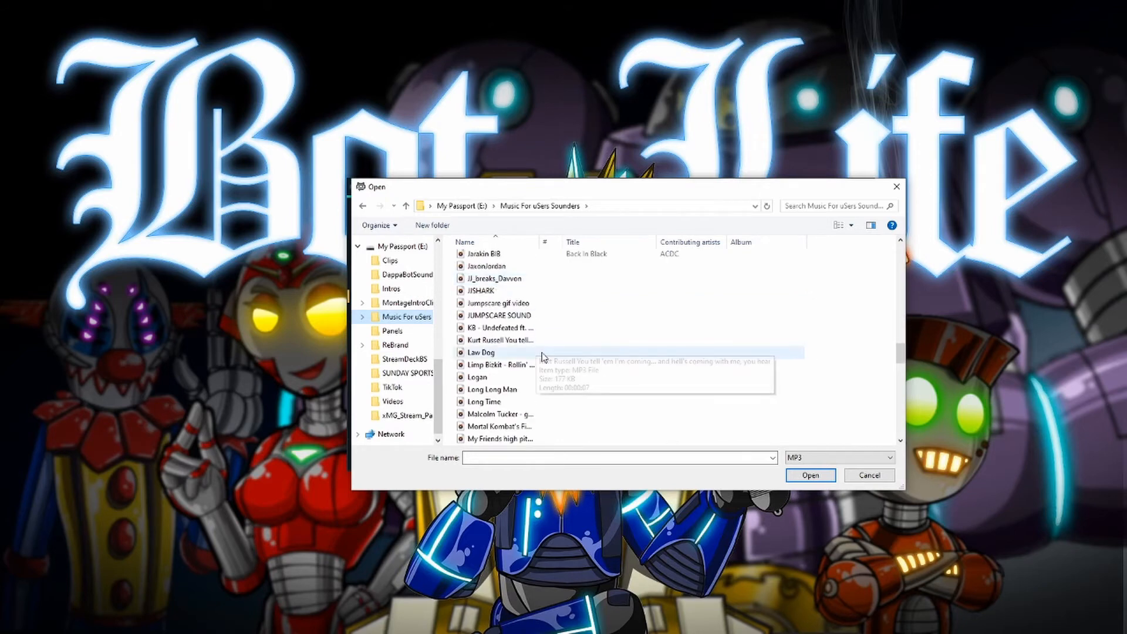
scroll(539, 381, "up", 1)
scroll(537, 379, "up", 4)
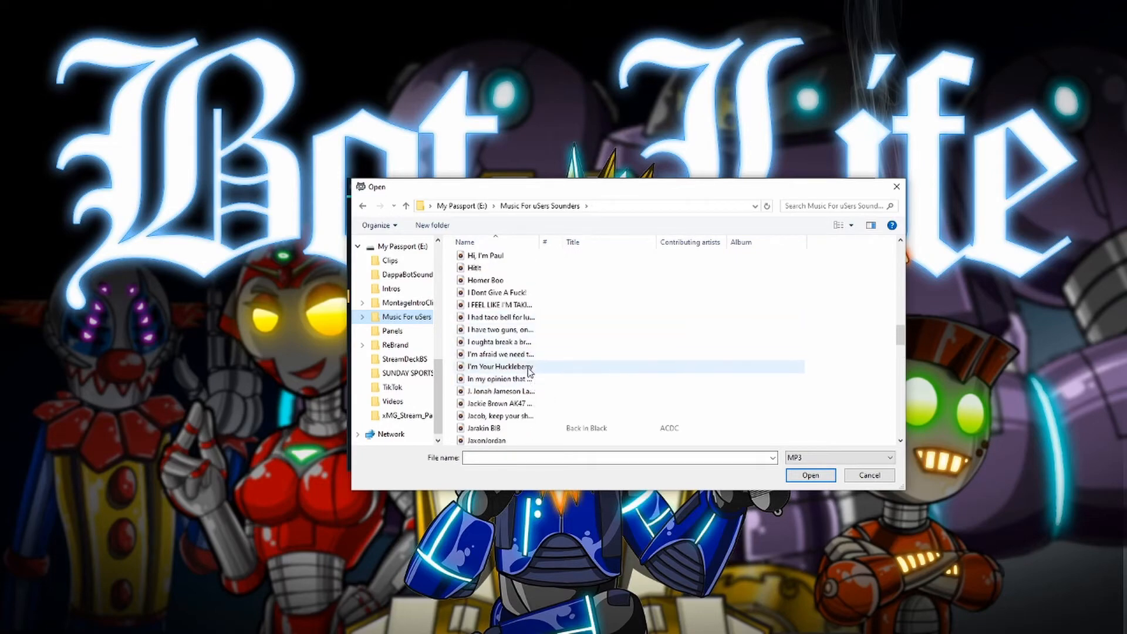
double_click(493, 255)
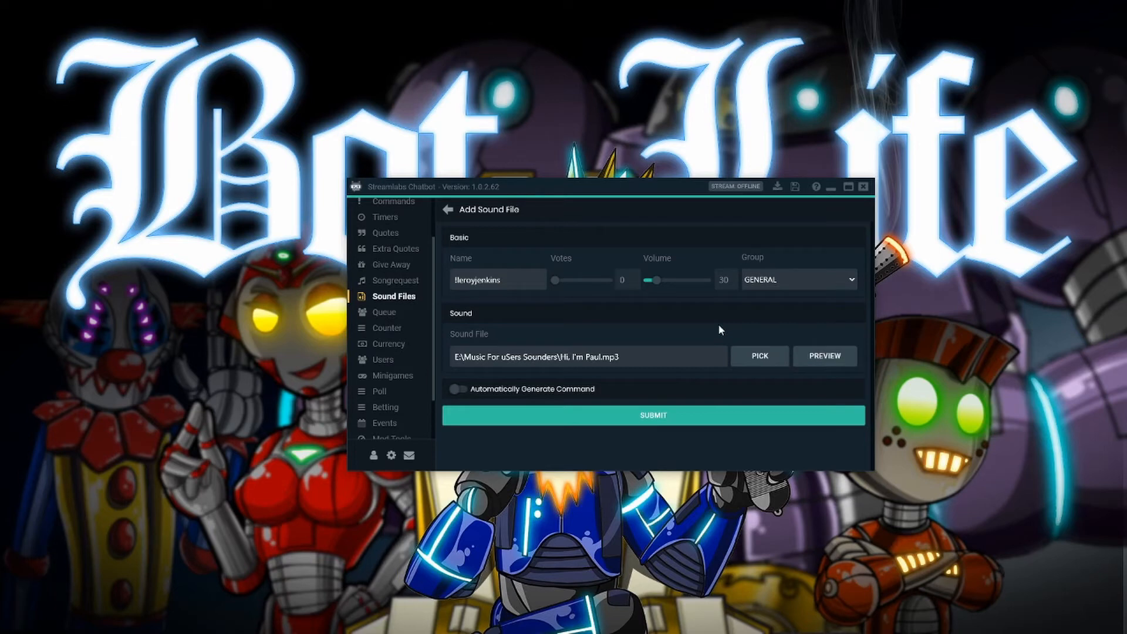
- Set the sound's volume to 94 and enable Automatically Generate Command
left_click_drag(659, 285, 678, 287)
left_click(459, 390)
scroll(521, 358, "down", 2)
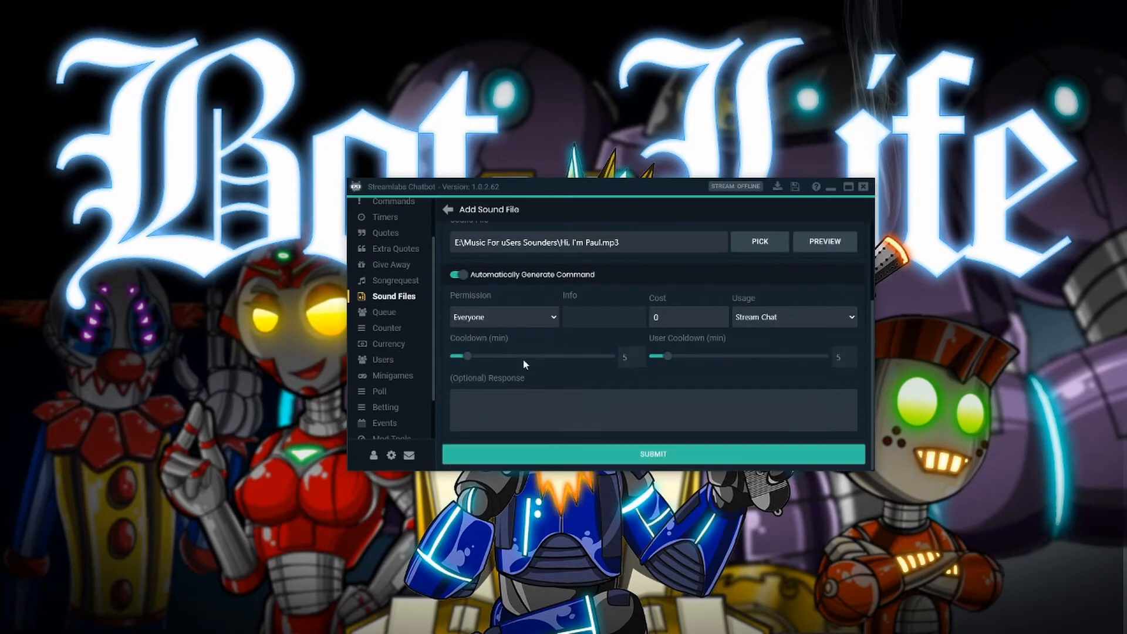
- Try restricting the command's permission to User_Specific and enter a viewer's username as the required name
left_click(552, 320)
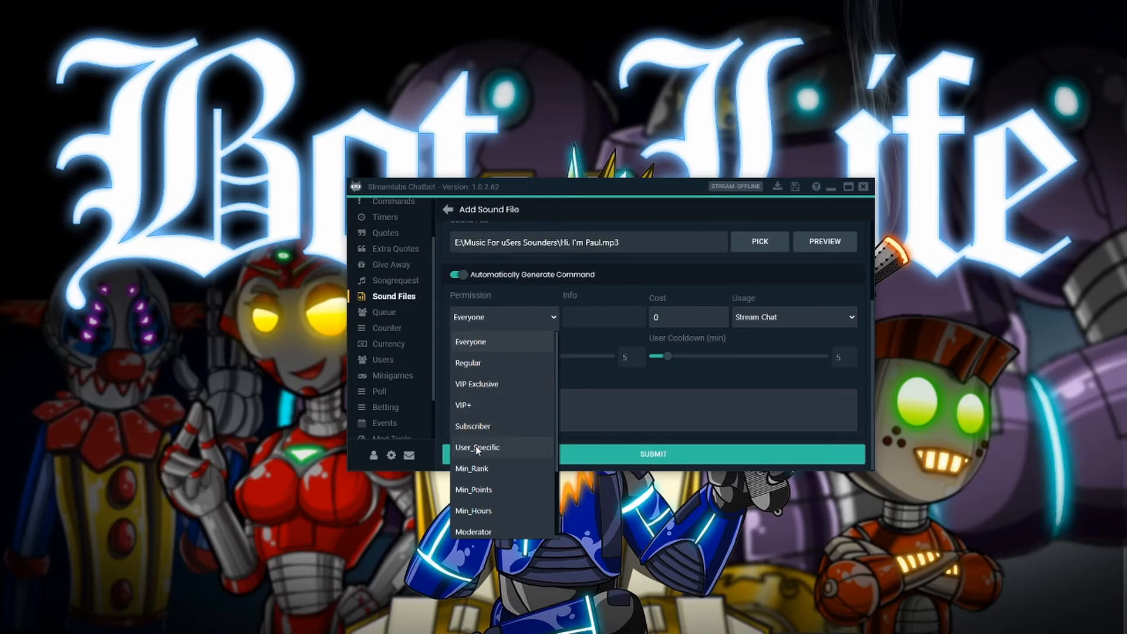
left_click(497, 453)
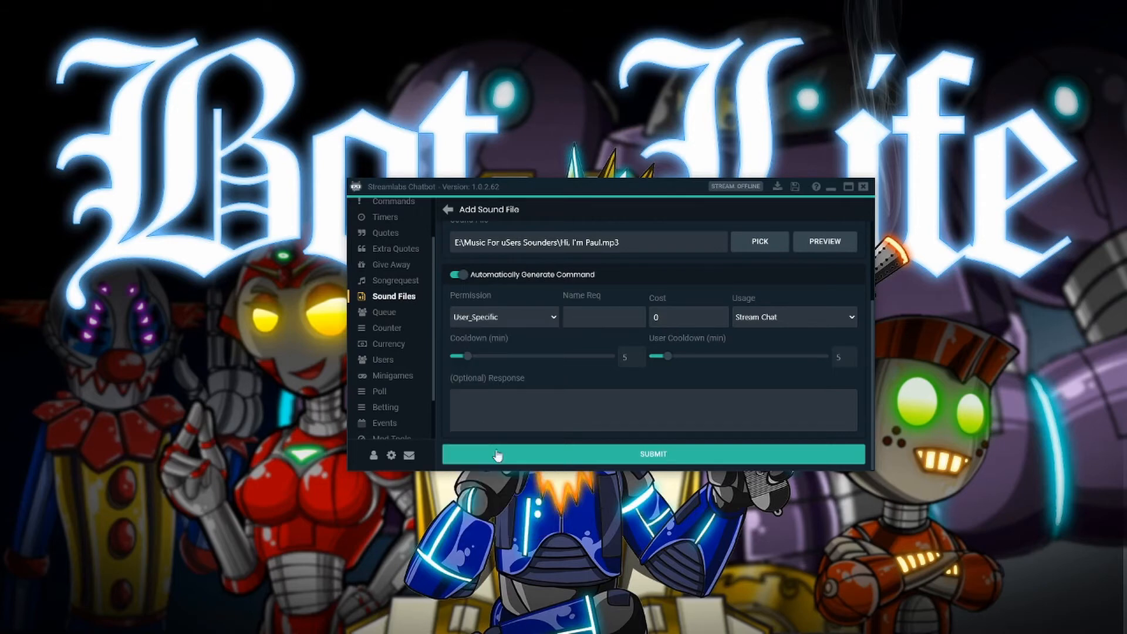
left_click(593, 319)
type("dragonrossx3")
- Set the command's permission back to Everyone
left_click(553, 317)
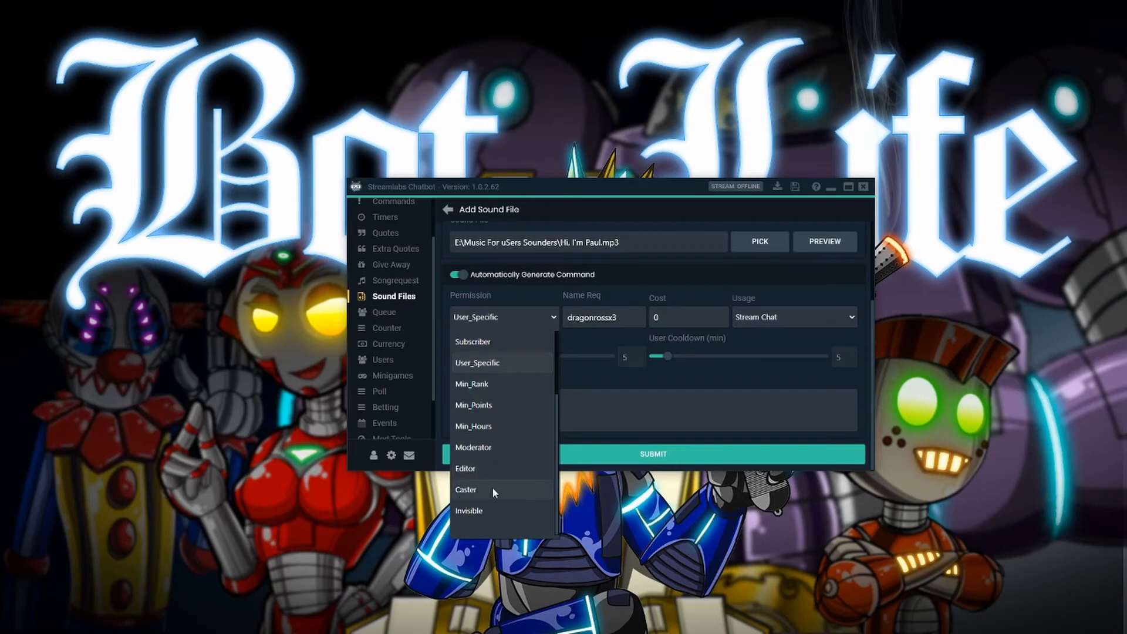
scroll(495, 462, "up", 2)
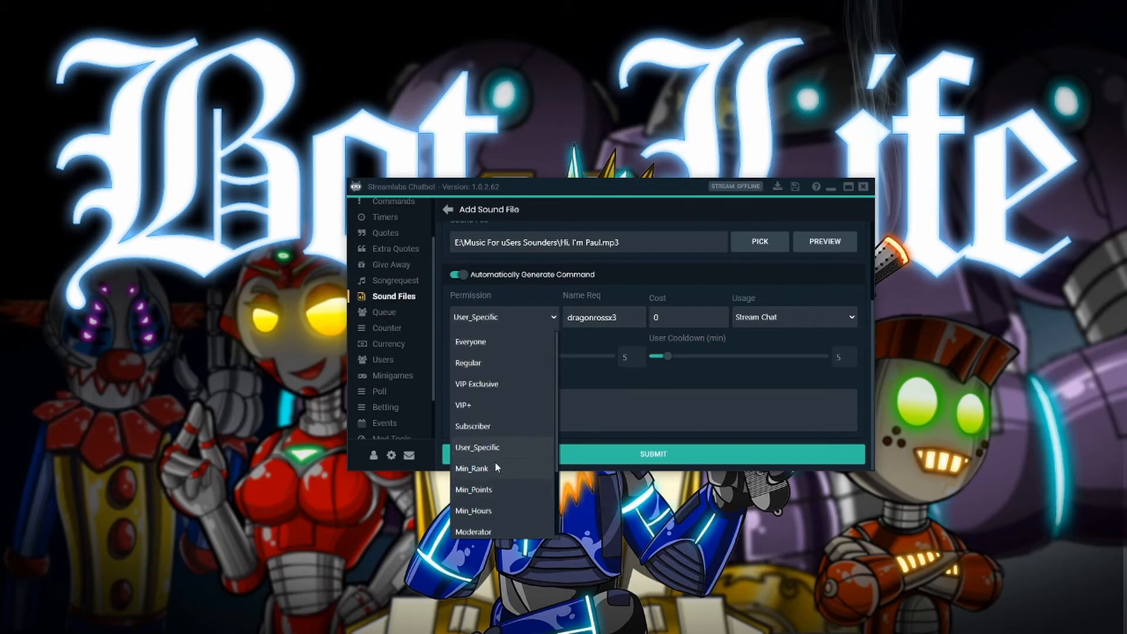
left_click(502, 343)
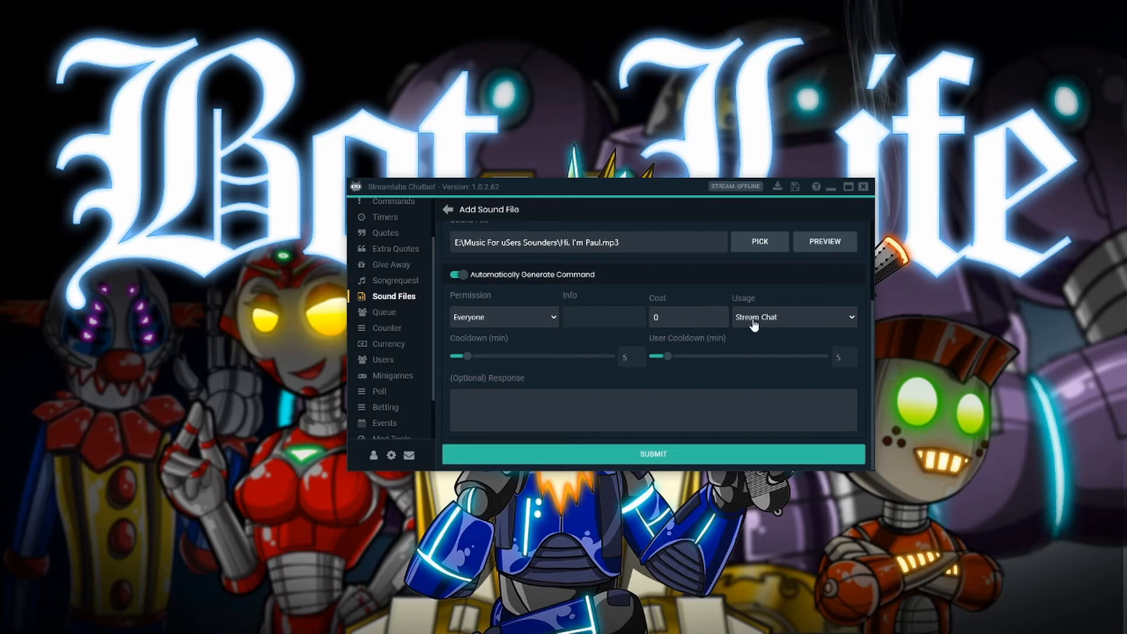
- Choose Stream Chat as the command's usage and set its cooldown to 5 minutes
left_click(793, 322)
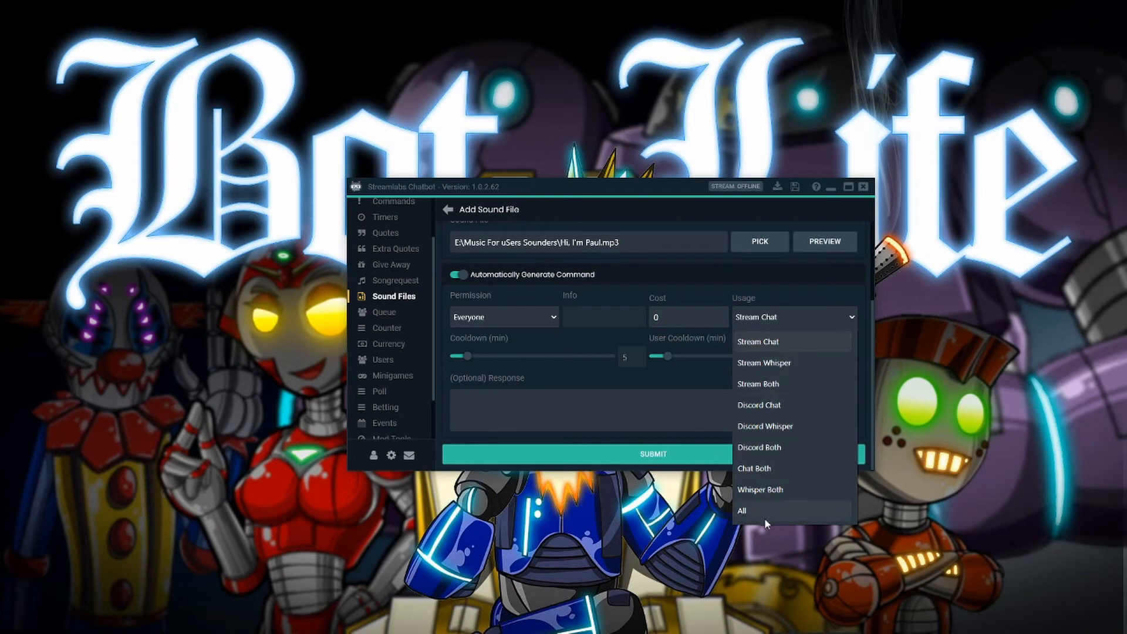
left_click(769, 344)
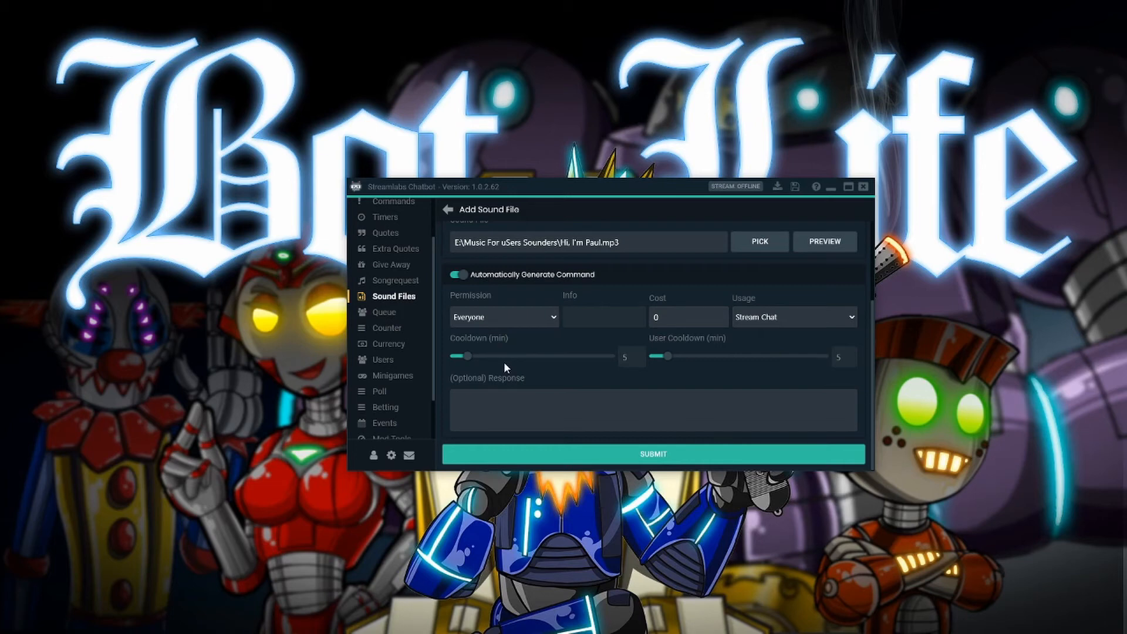
left_click_drag(470, 361, 454, 361)
left_click_drag(454, 361, 468, 360)
scroll(742, 332, "up", 1)
scroll(541, 412, "down", 1)
- Enter "Test" as the command's optional response
type("Test")
key("BackSpace")
key("BackSpace")
key("BackSpace")
key("BackSpace")
type("Test")
- Review the settings of the new !leroyjenkins sound file and submit it
scroll(616, 452, "up", 4)
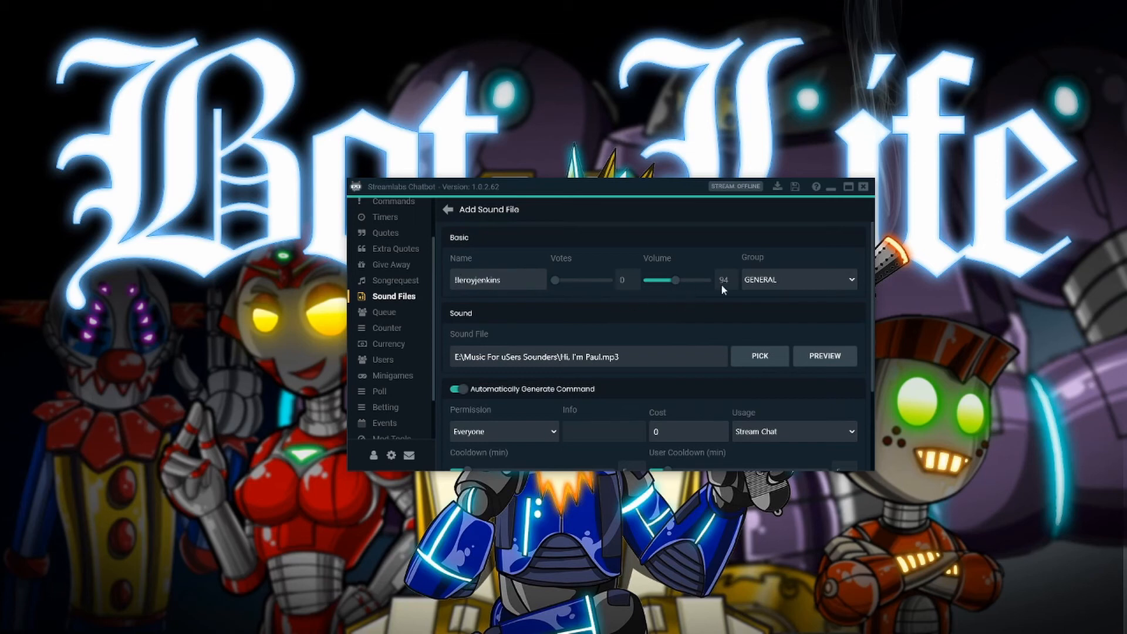
scroll(660, 338, "down", 1)
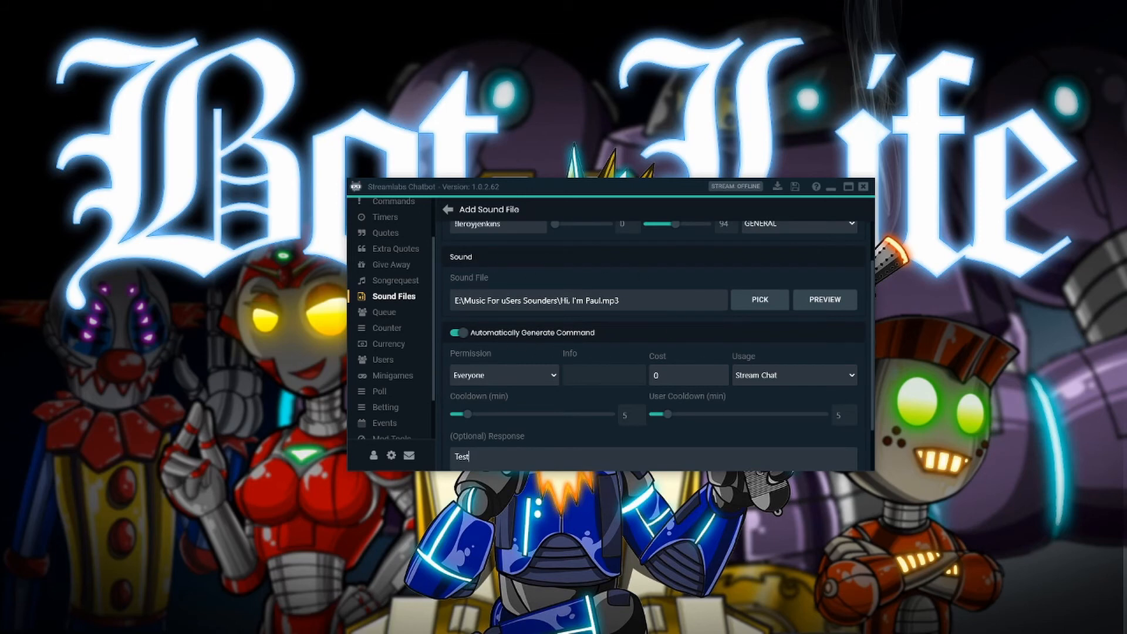
scroll(471, 280, "down", 1)
mouse_move(476, 325)
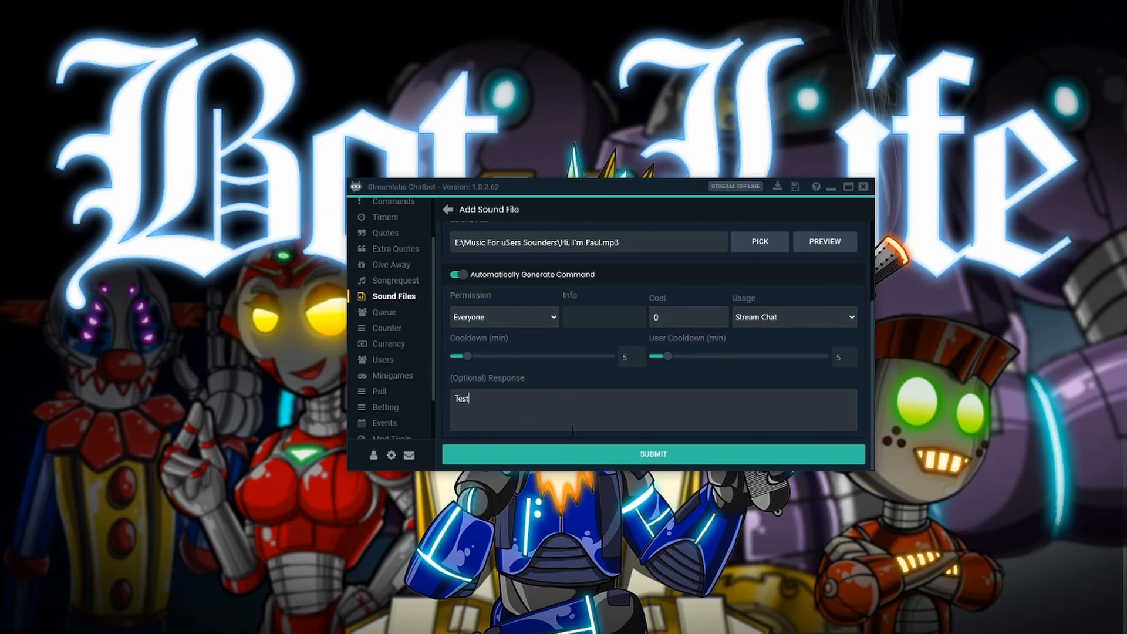
left_click(623, 456)
- Open the Console and send !leroyjenkins in the stream chat to test the sound command
scroll(423, 358, "up", 1)
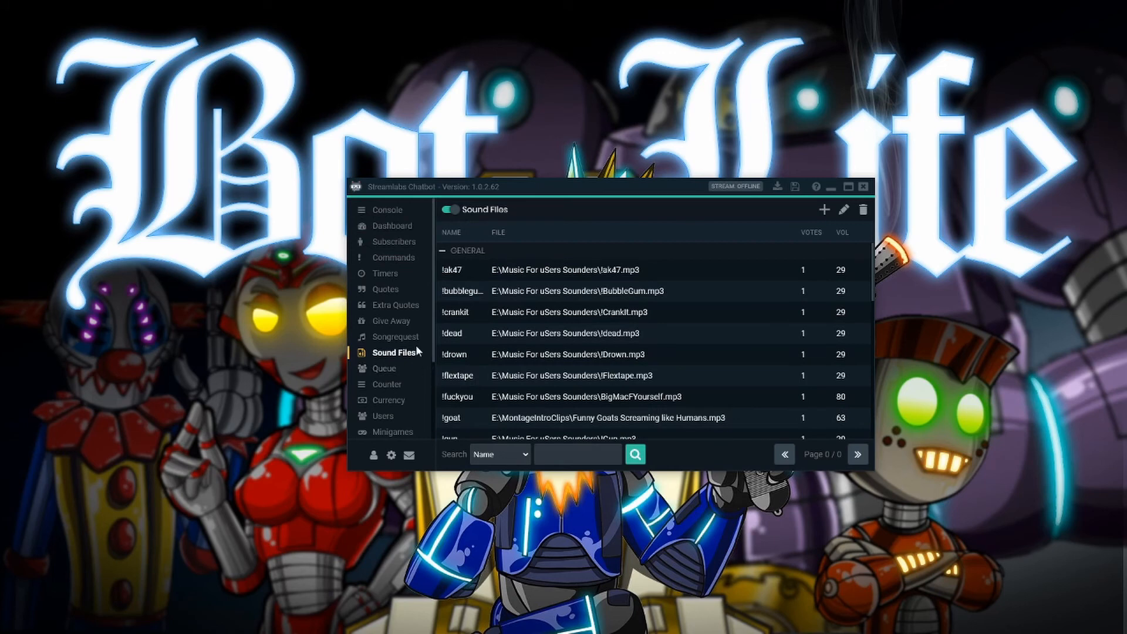
left_click(387, 212)
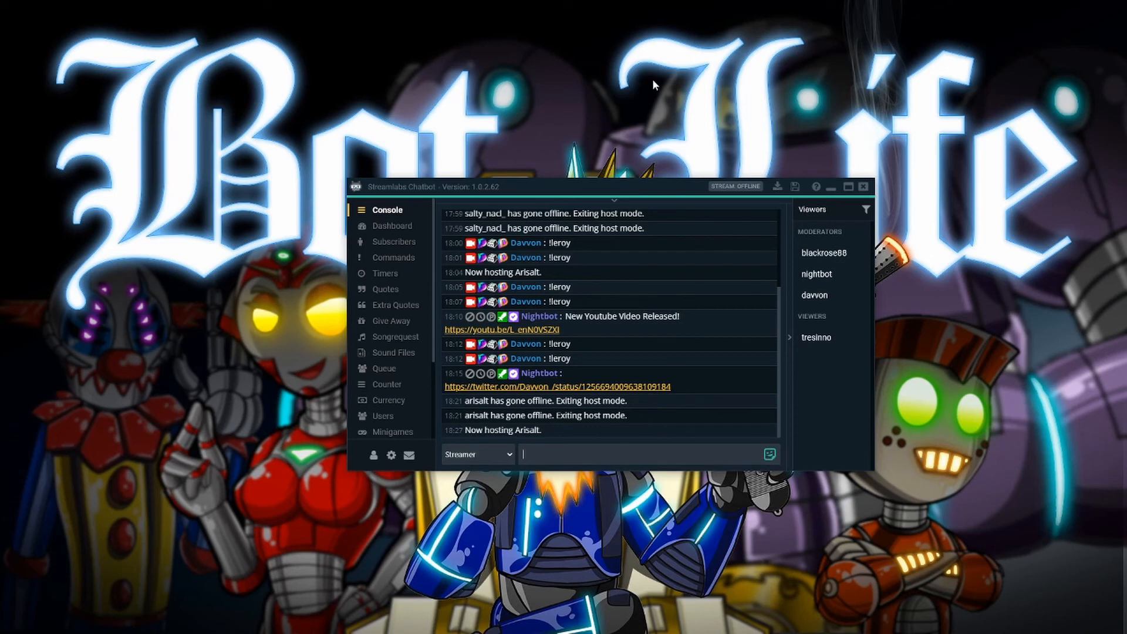
type("leroyjenkins")
key("Return")
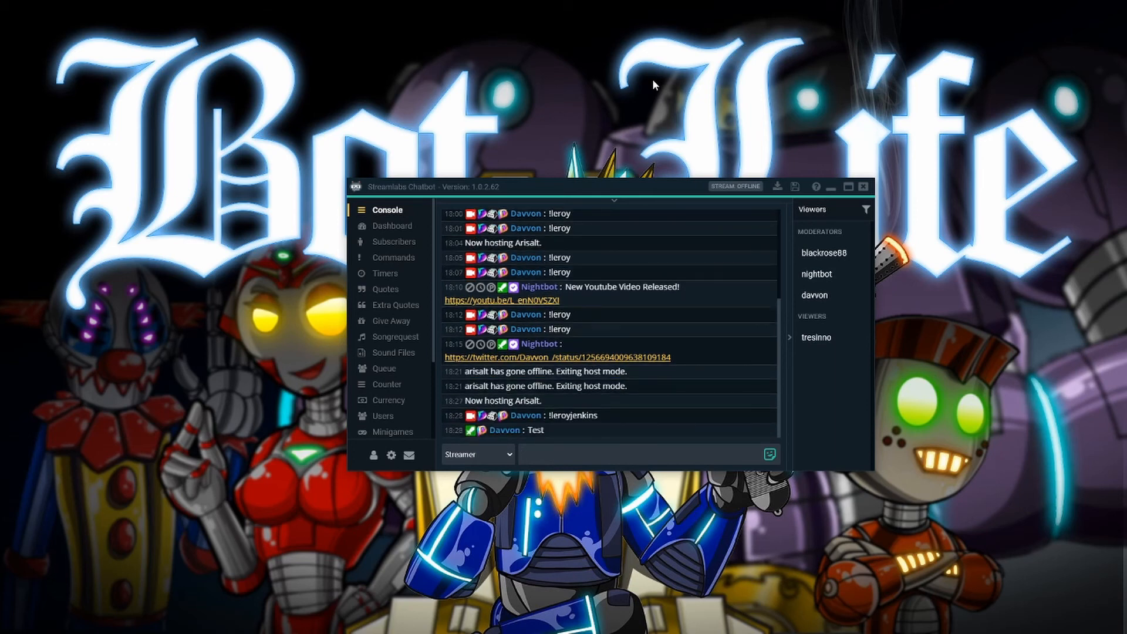